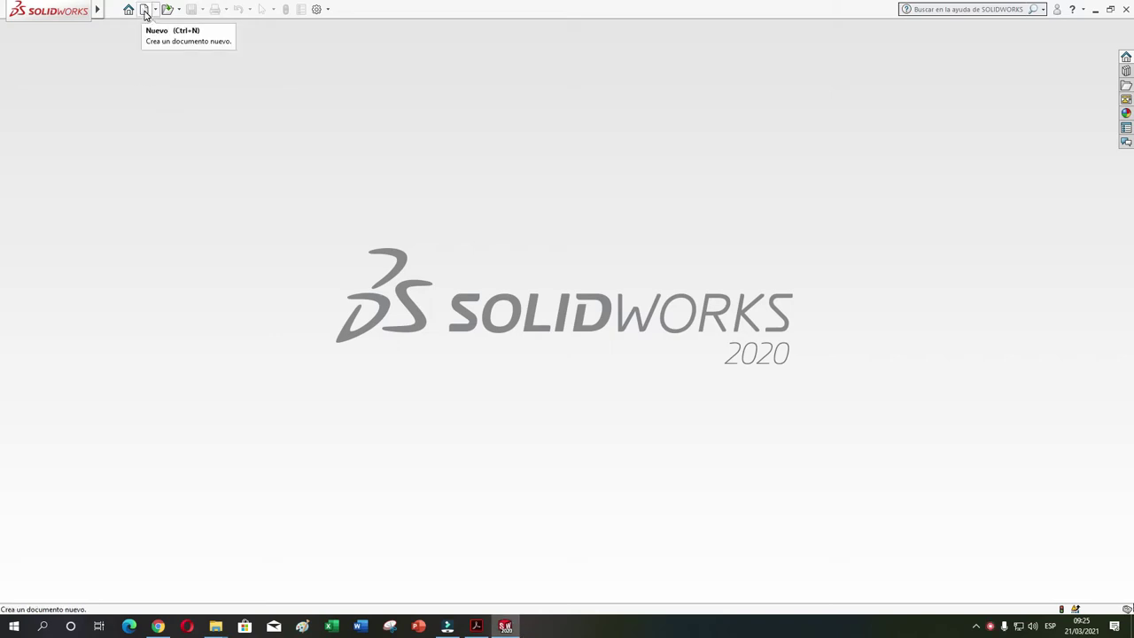
Create a new blank Pieza (Part) document, Pieza7.
{"action": "left_click", "coordinate": [144, 11]}
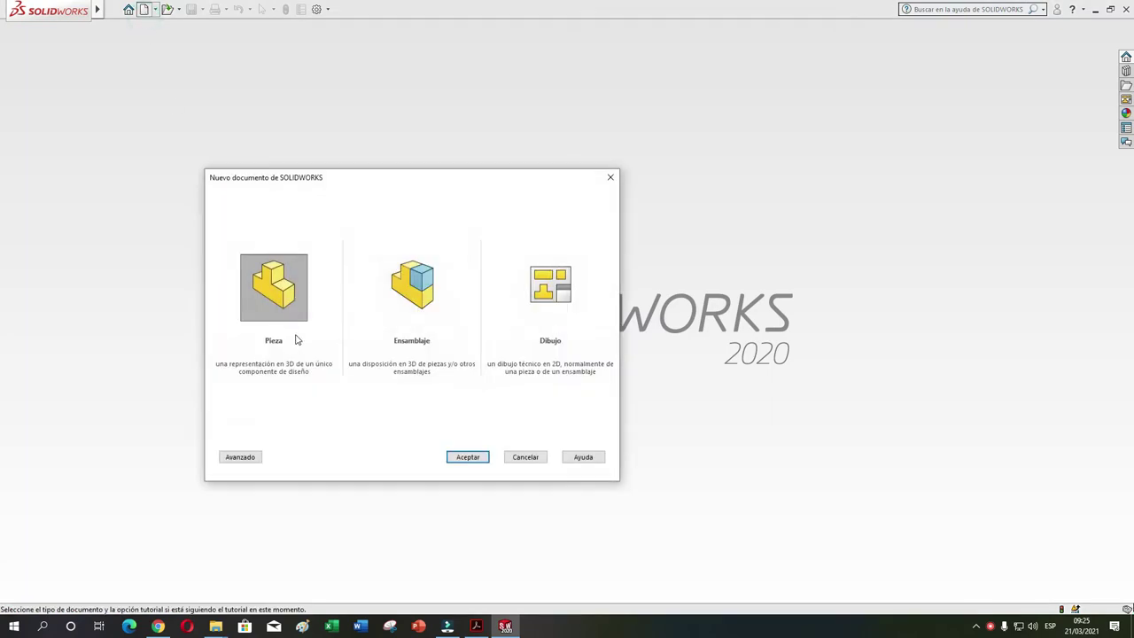
{"action": "left_click", "coordinate": [462, 457]}
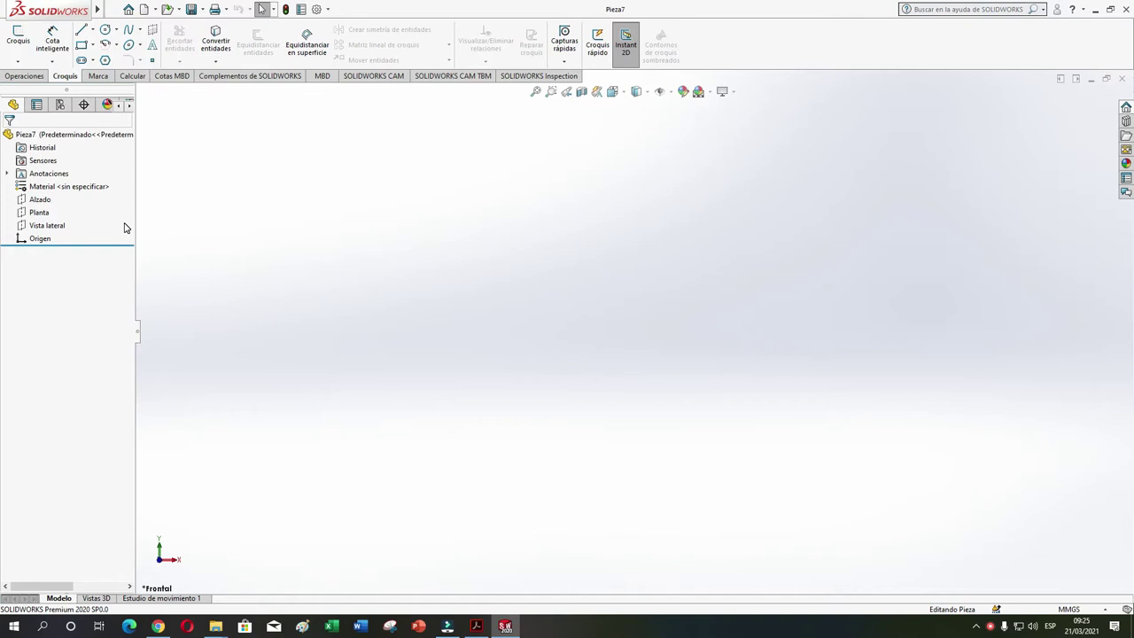
Start a sketch on the Planta plane and draw a circle centred on the origin.
{"action": "left_click", "coordinate": [39, 212]}
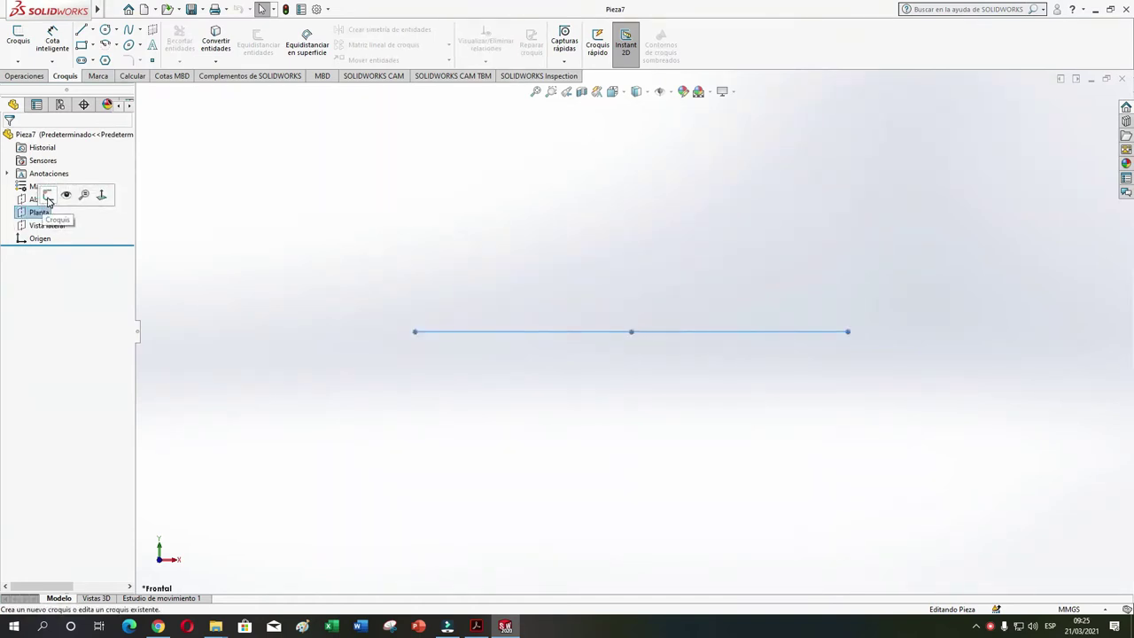
{"action": "left_click", "coordinate": [48, 197]}
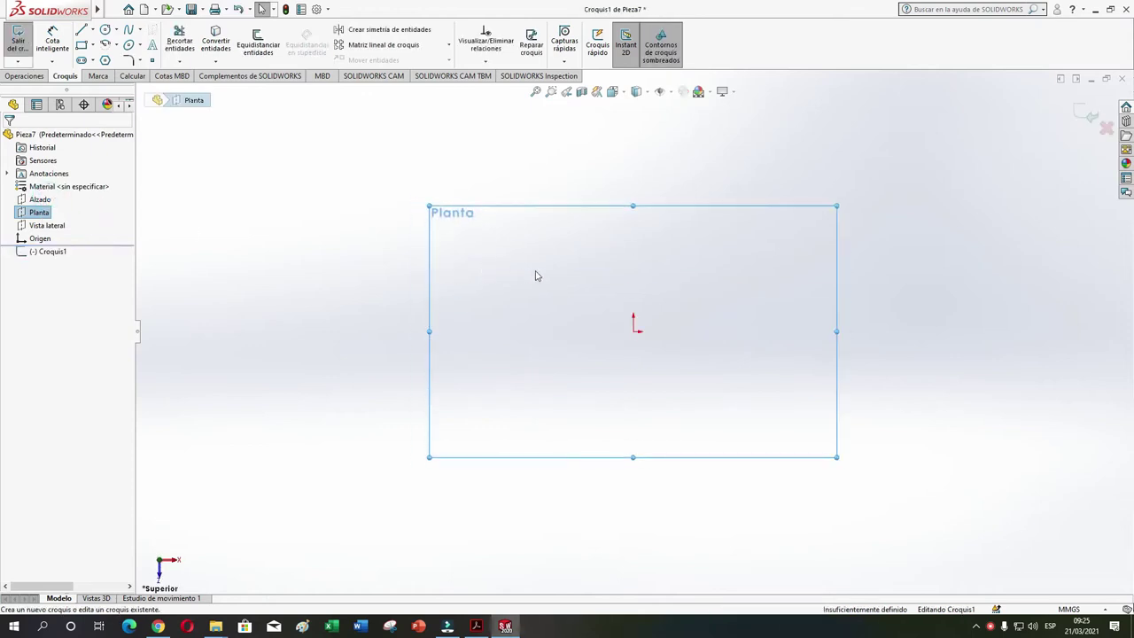
{"action": "left_click", "coordinate": [106, 31]}
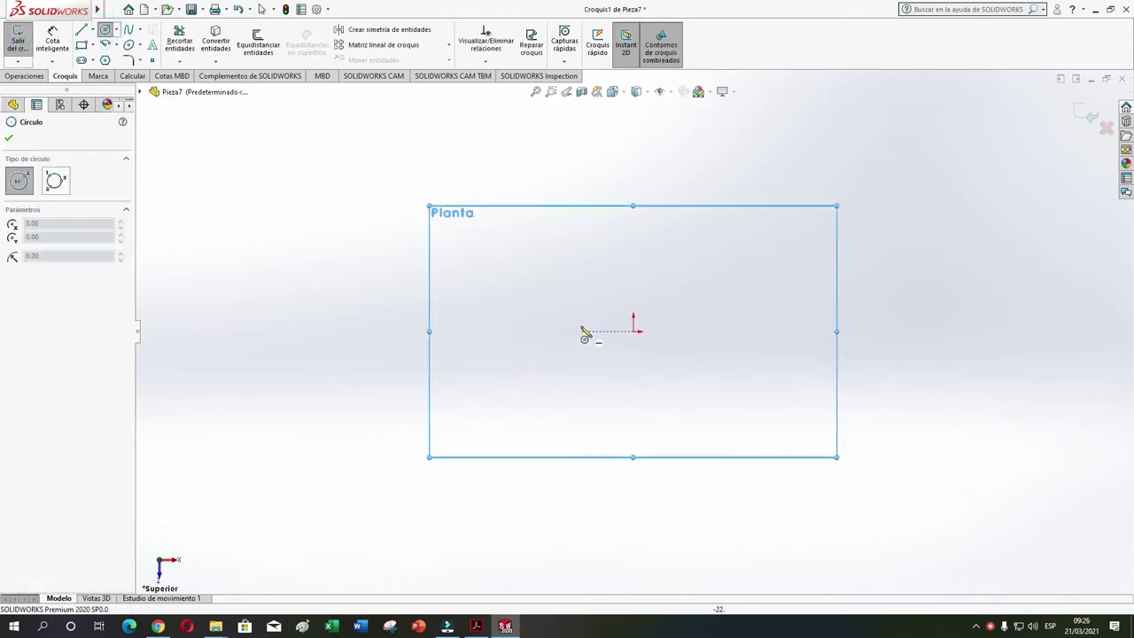
{"action": "left_click", "coordinate": [632, 329]}
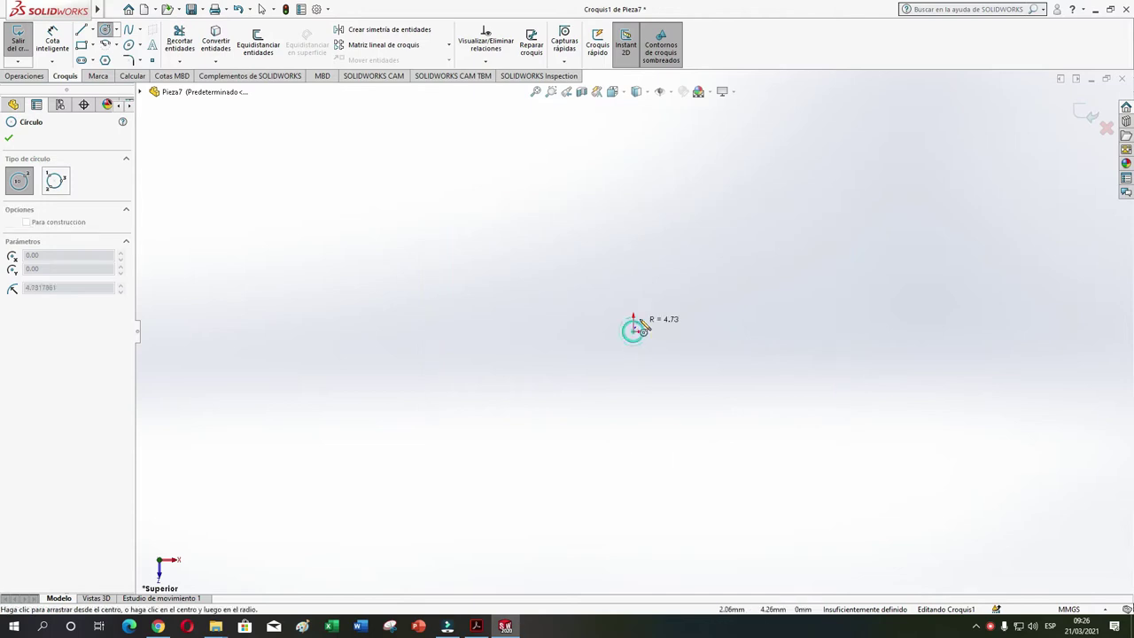
{"action": "left_click", "coordinate": [637, 268]}
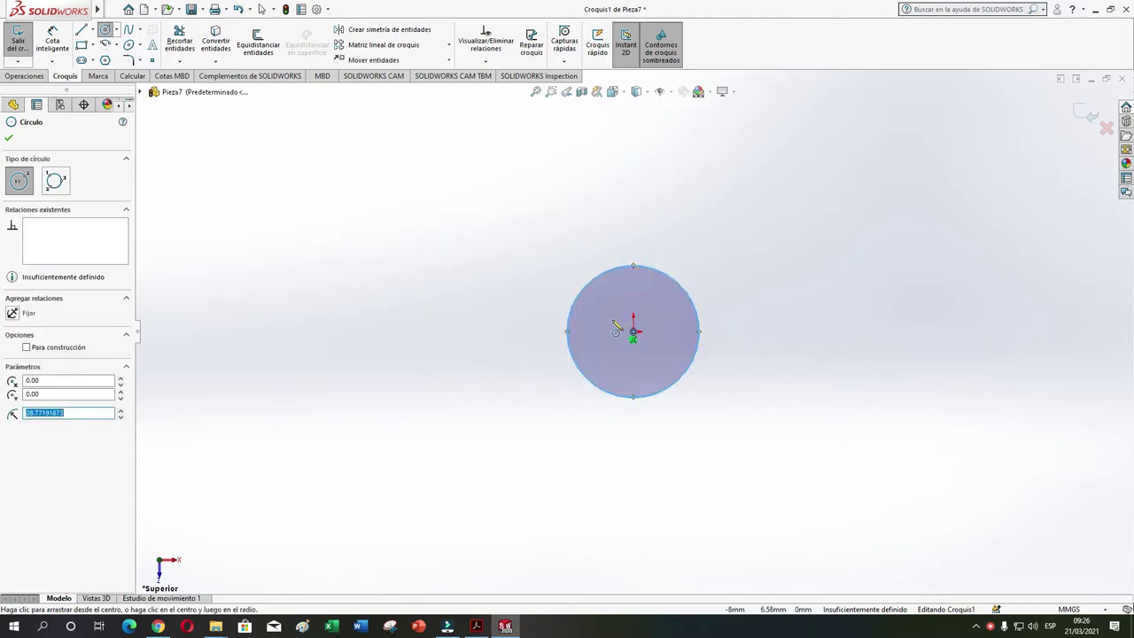
{"action": "left_click", "coordinate": [9, 139]}
Dimension the circle's diameter to 20 mm.
{"action": "left_click", "coordinate": [52, 40]}
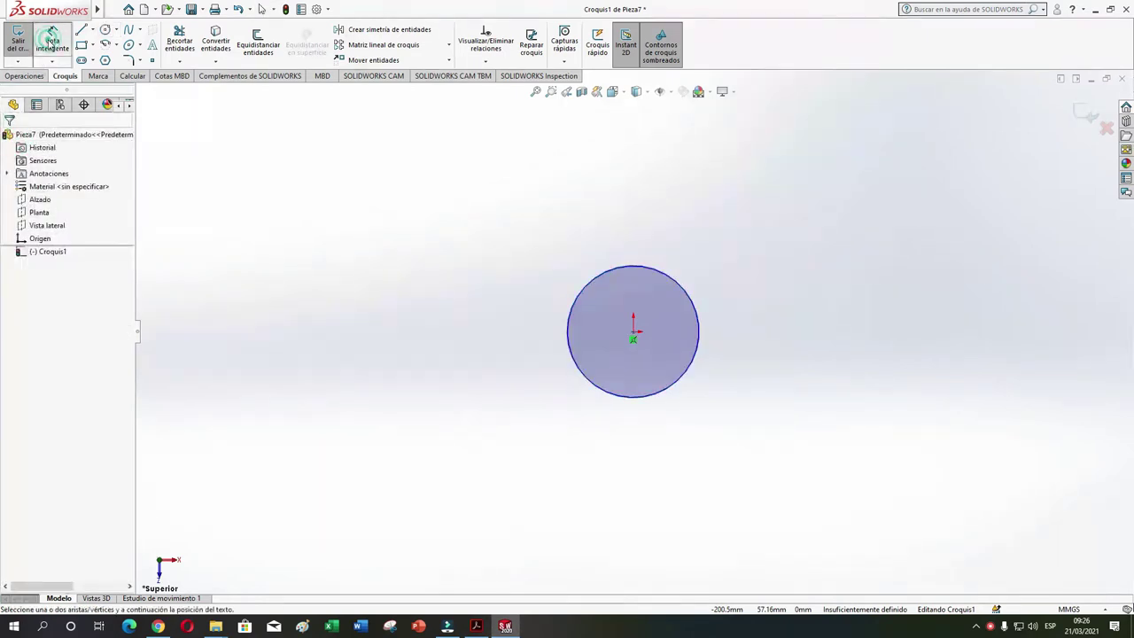
{"action": "left_click", "coordinate": [570, 347]}
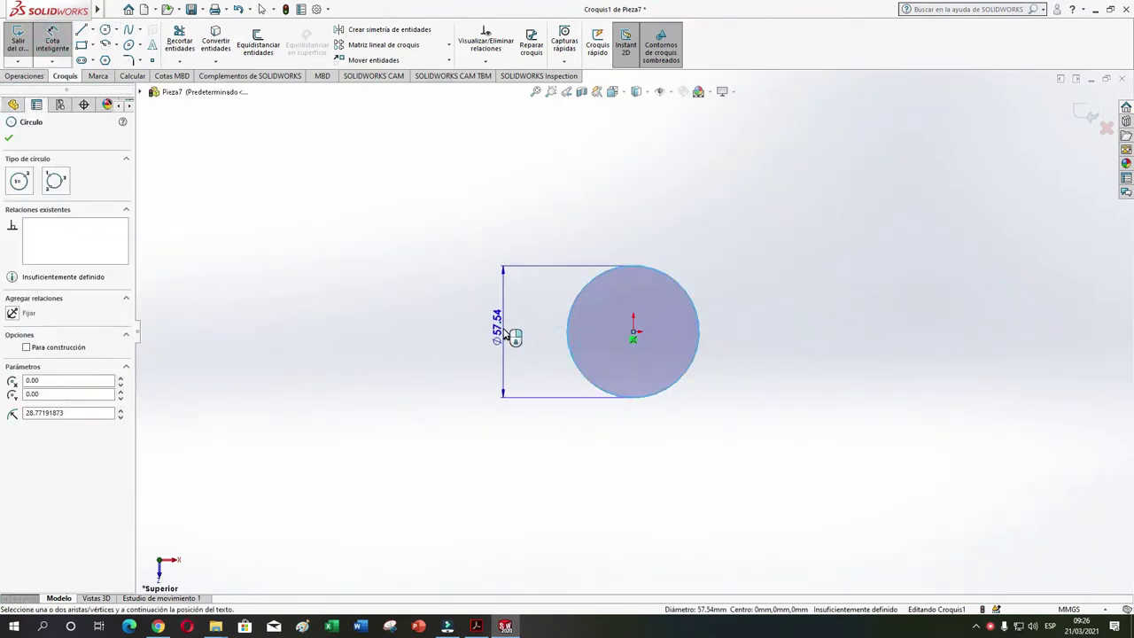
{"action": "left_click", "coordinate": [510, 333]}
{"action": "type", "text": "20"}
{"action": "key", "text": "Return"}
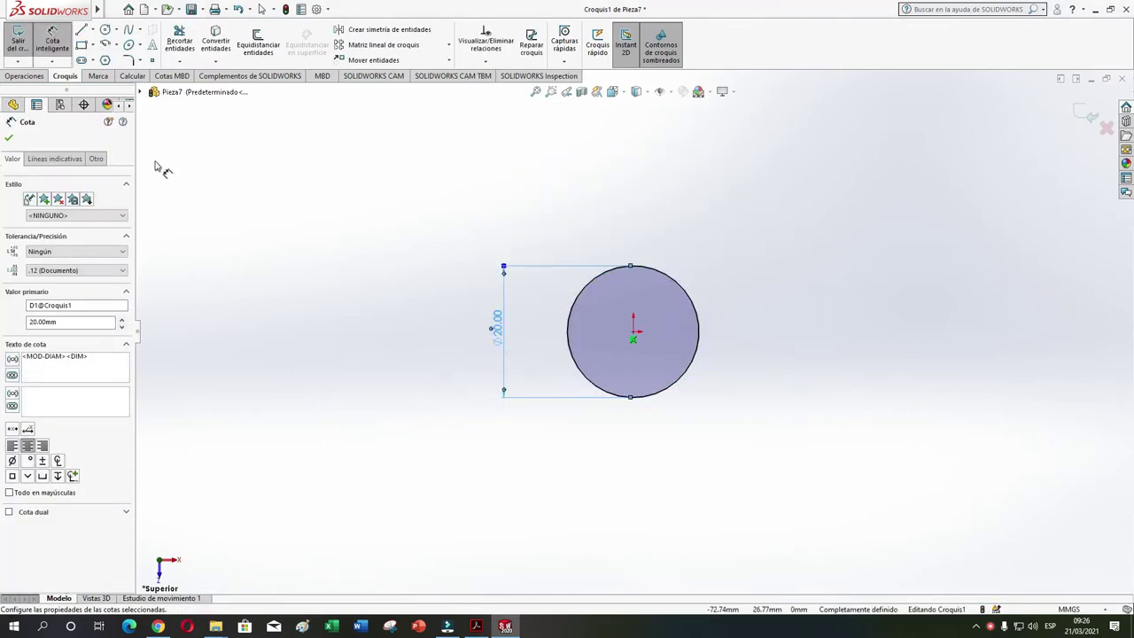
{"action": "left_click", "coordinate": [10, 138]}
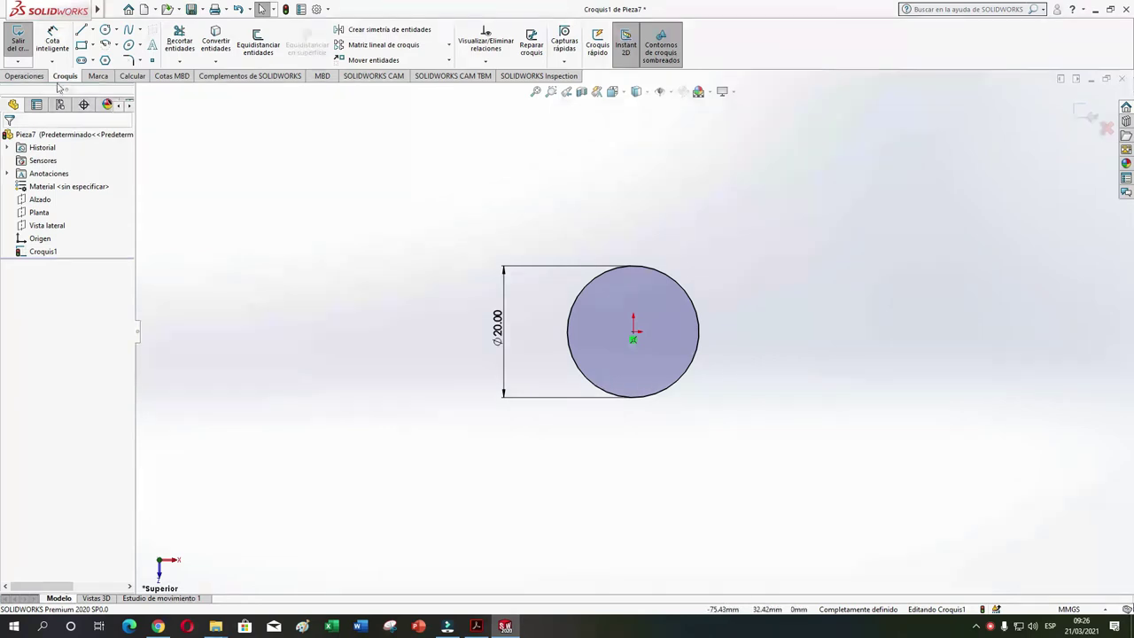
Start a Hélice y espiral on the circle sketch and orbit to view it in 3D.
{"action": "left_click", "coordinate": [25, 76]}
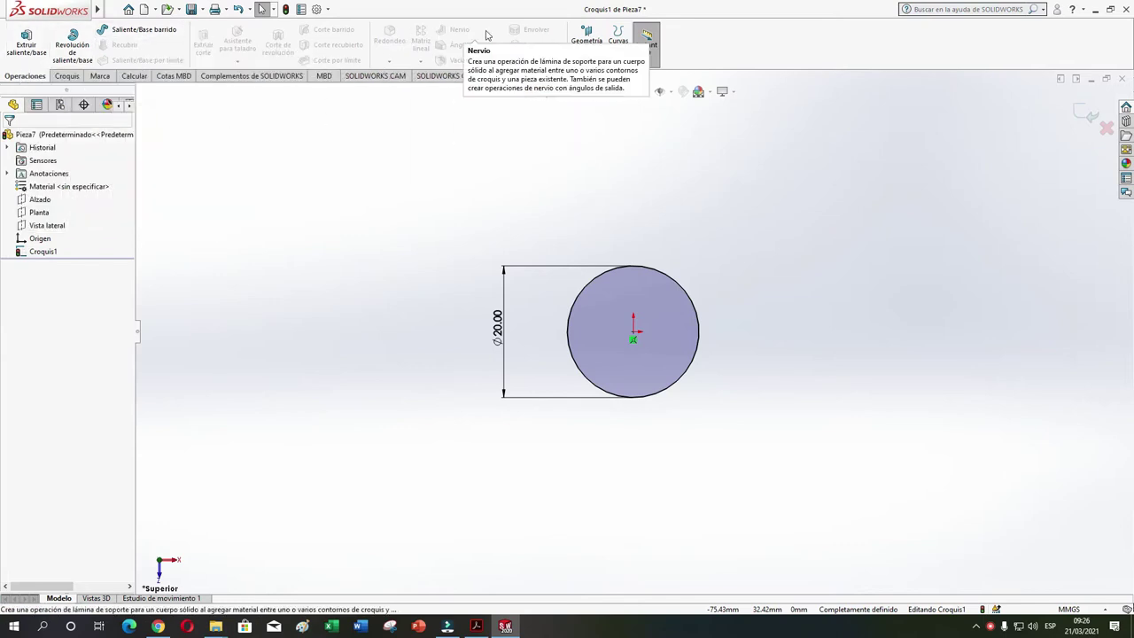
{"action": "left_click", "coordinate": [618, 61]}
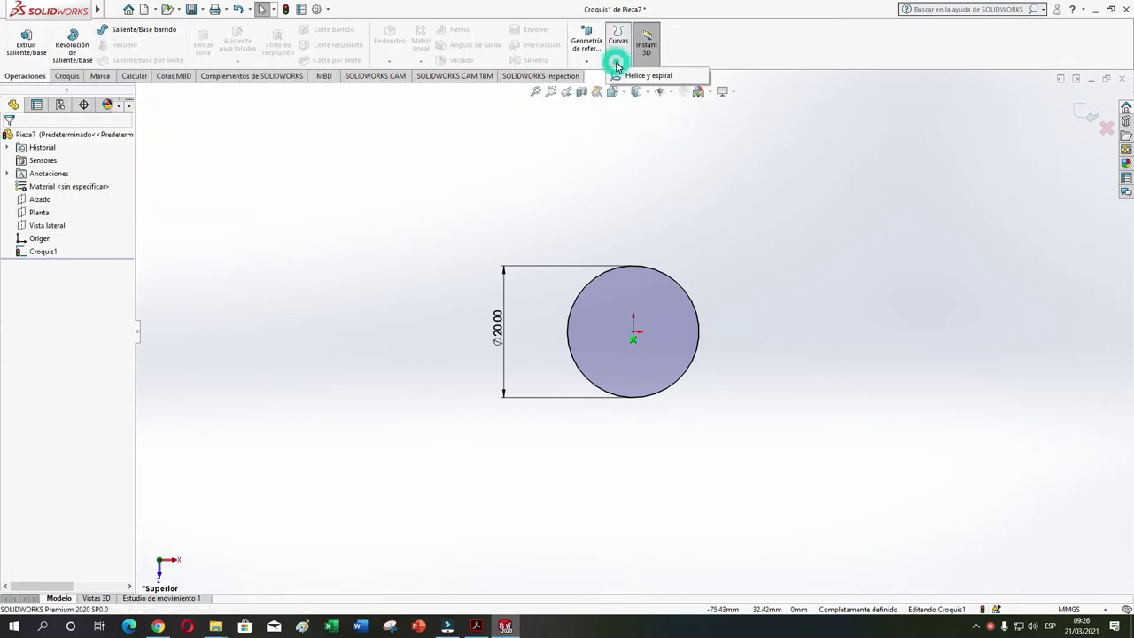
{"action": "left_click", "coordinate": [647, 75]}
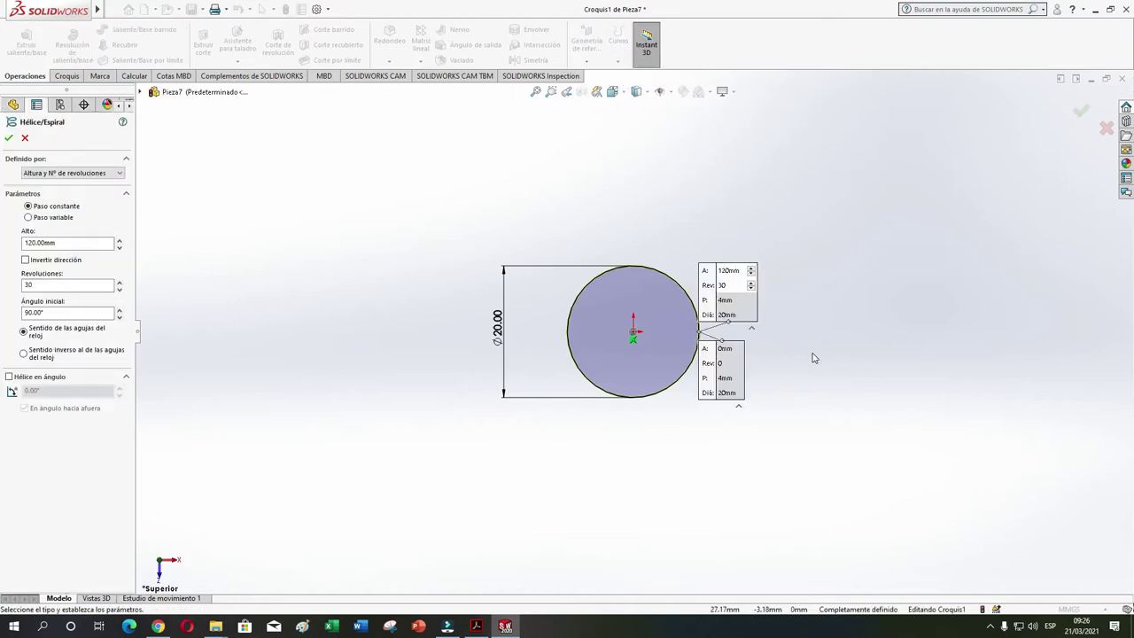
{"action": "middle_click_drag", "start_coordinate": [812, 355], "coordinate": [810, 307]}
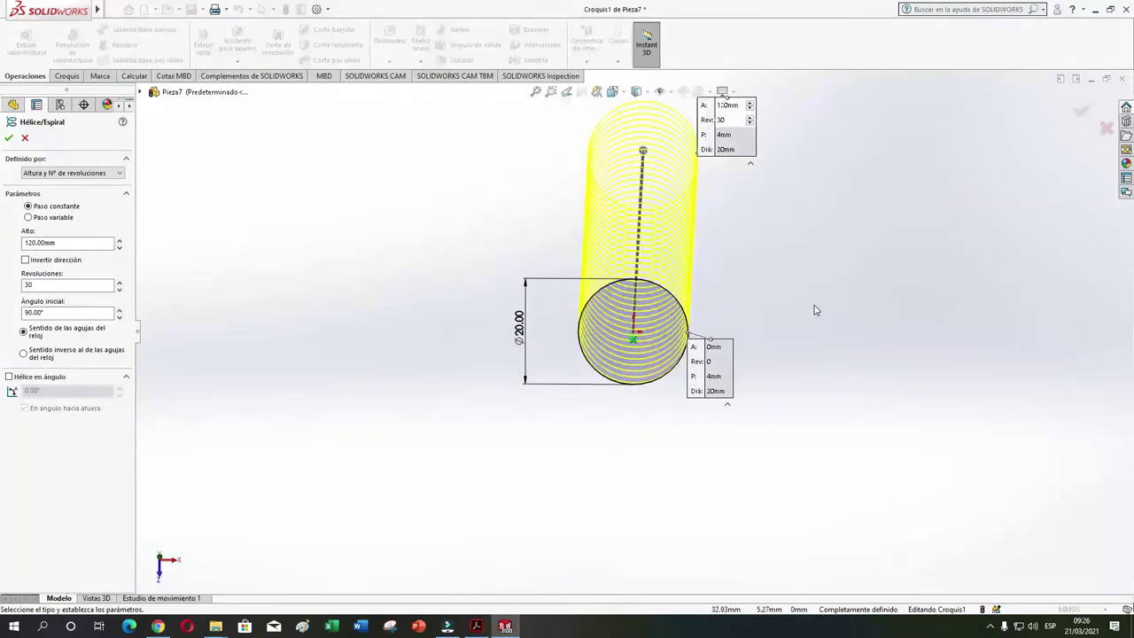
{"action": "left_click_drag", "start_coordinate": [727, 150], "coordinate": [839, 155]}
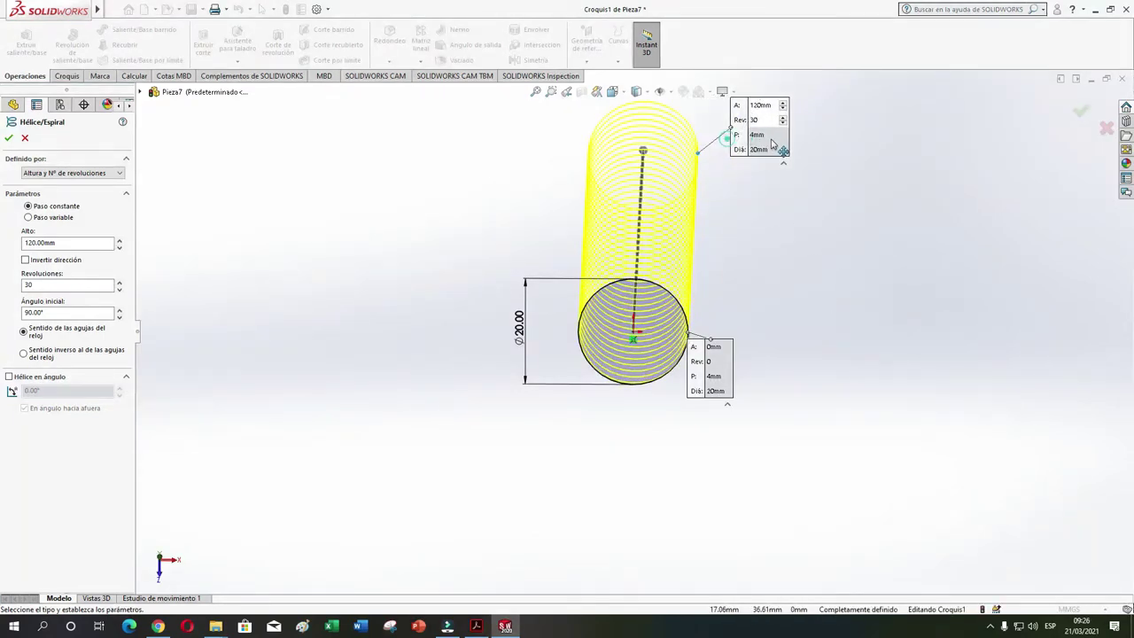
{"action": "left_click_drag", "start_coordinate": [725, 375], "coordinate": [859, 356]}
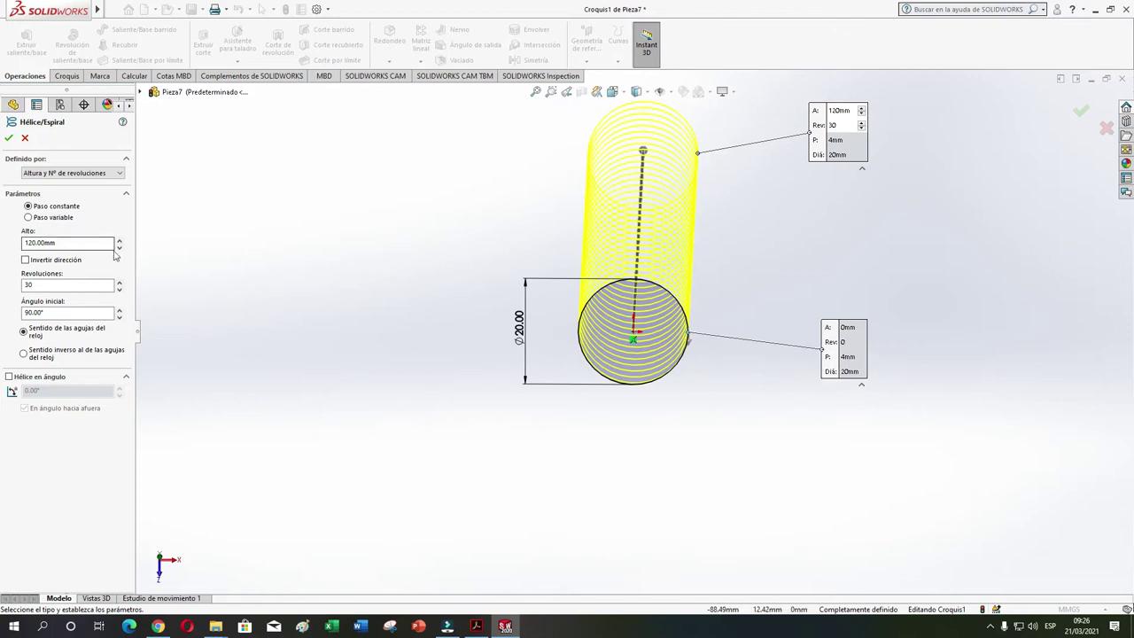
Define the helix by height and revolutions: 100 mm tall, 20 revolutions, 0° start angle.
{"action": "left_click", "coordinate": [121, 177]}
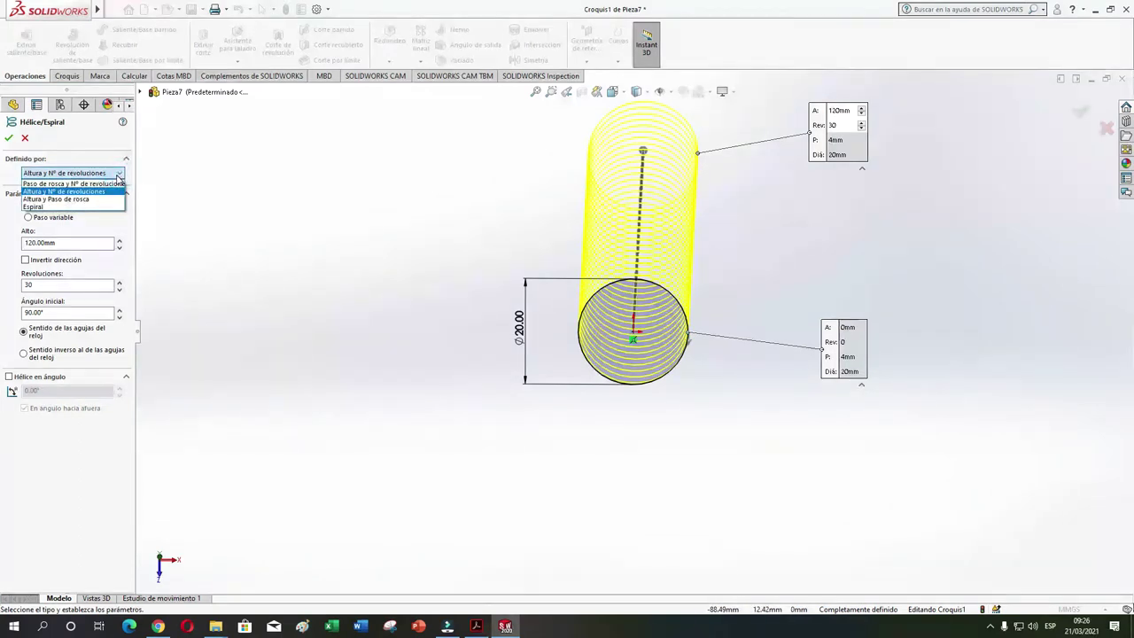
{"action": "left_click", "coordinate": [64, 184]}
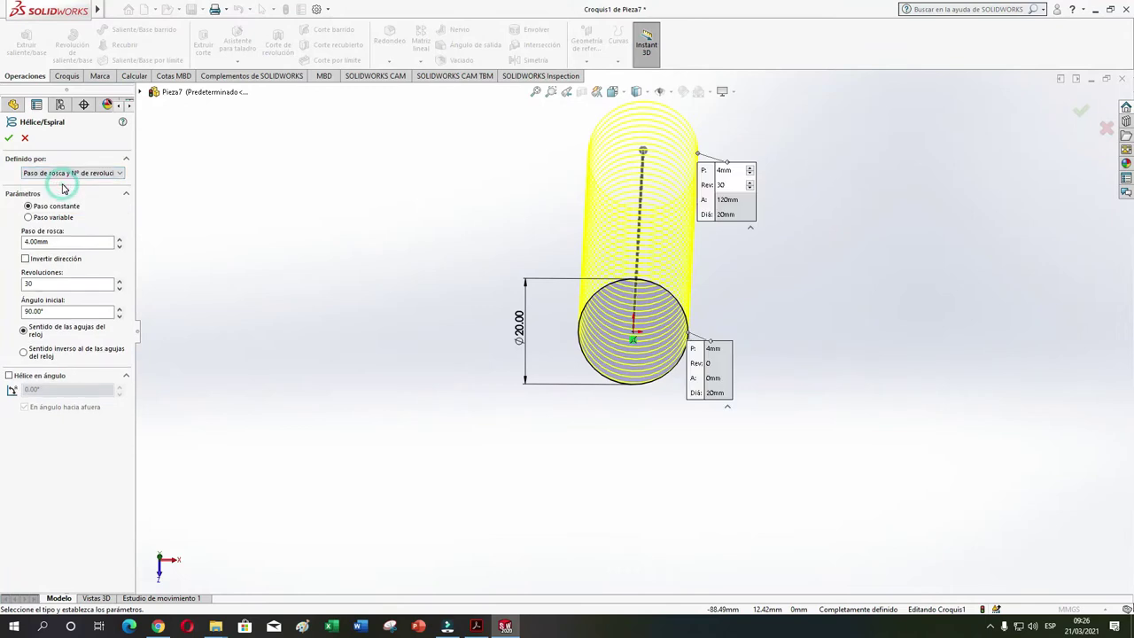
{"action": "left_click", "coordinate": [120, 178]}
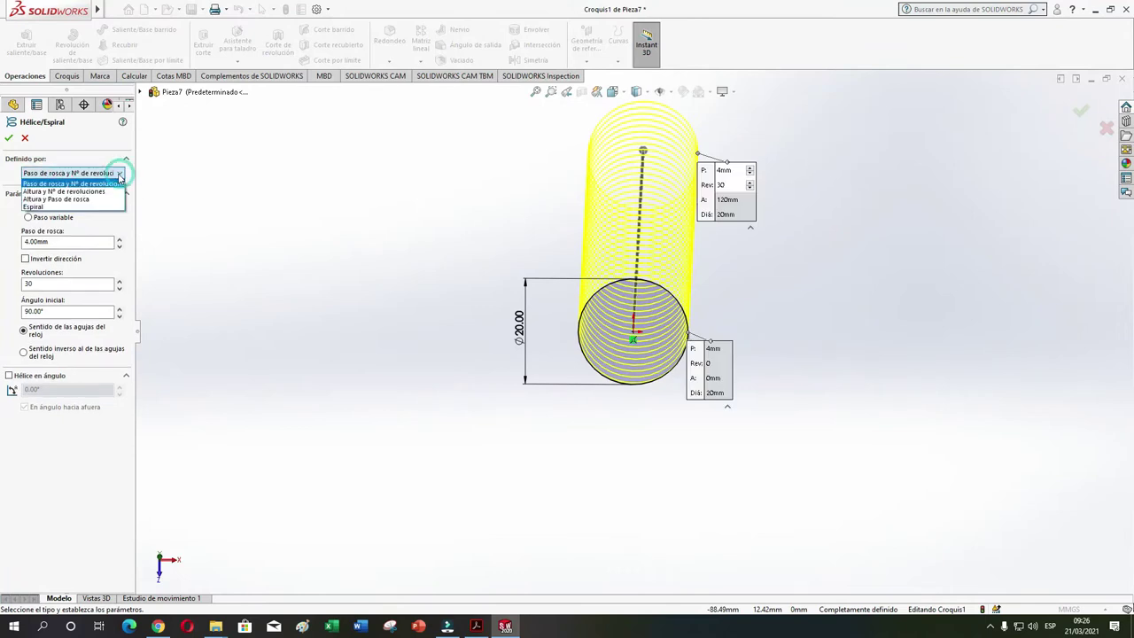
{"action": "left_click", "coordinate": [79, 192]}
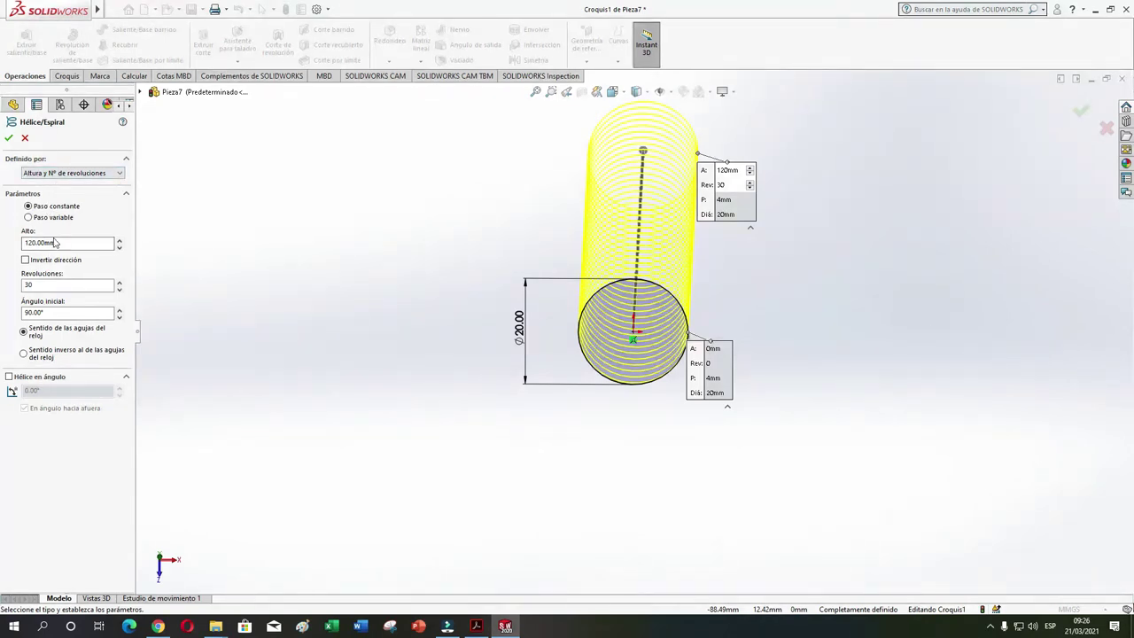
{"action": "left_click_drag", "start_coordinate": [64, 244], "coordinate": [10, 252]}
{"action": "type", "text": "100"}
{"action": "left_click", "coordinate": [45, 288]}
{"action": "type", "text": "20"}
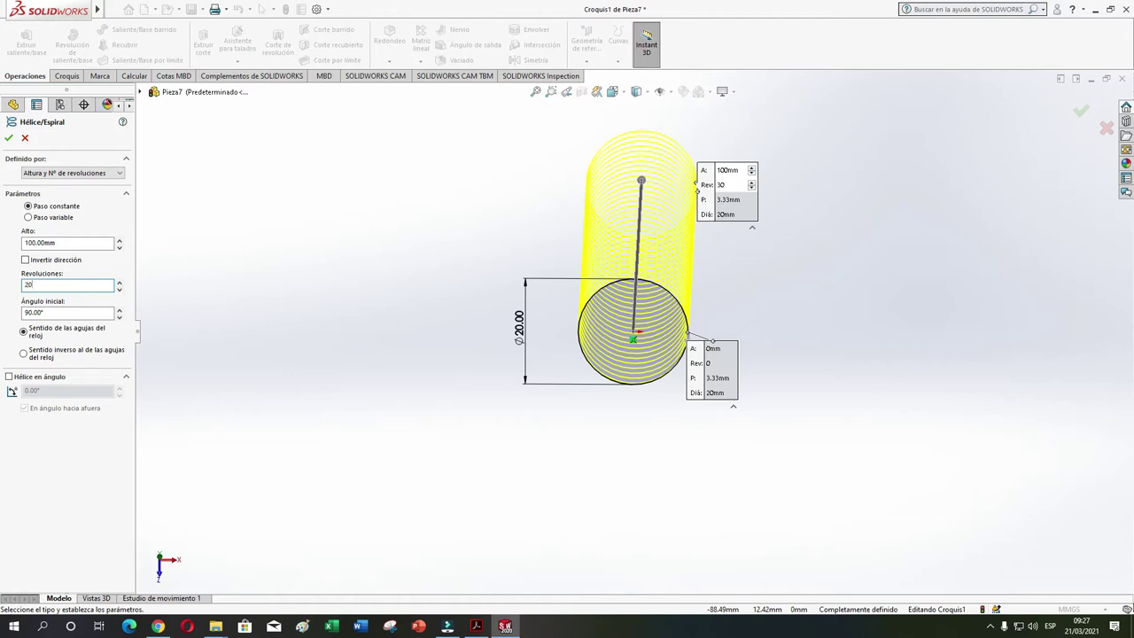
{"action": "double_click", "coordinate": [40, 312]}
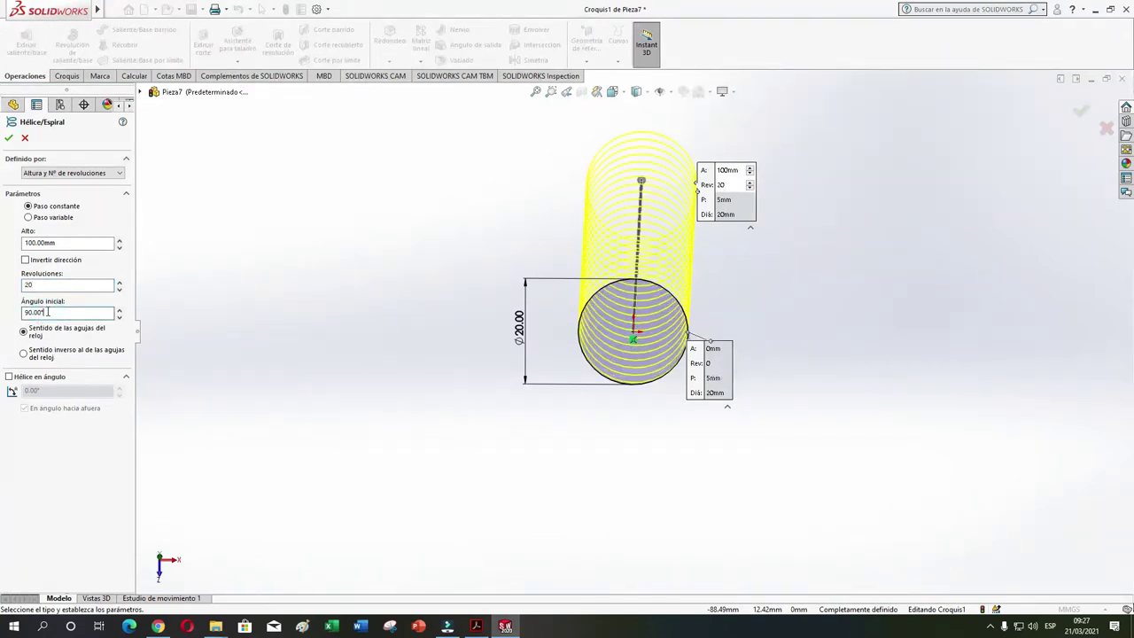
{"action": "type", "text": "0"}
{"action": "left_click", "coordinate": [10, 139]}
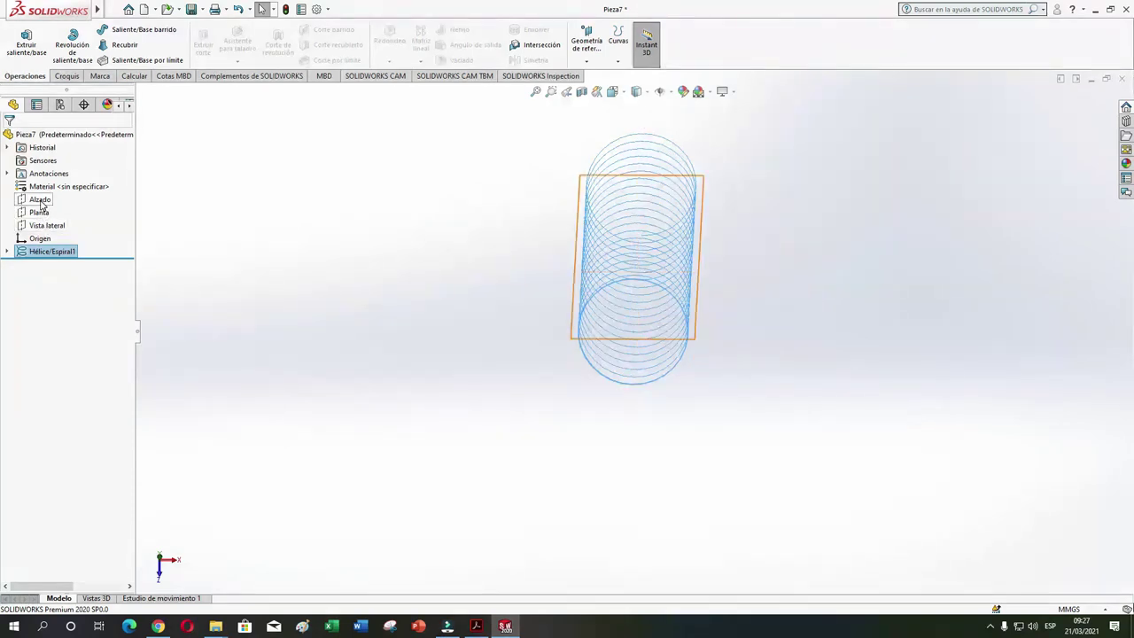
Choose the Vista lateral plane and view the helix from the left side (Ctrl+3).
{"action": "left_click", "coordinate": [45, 225]}
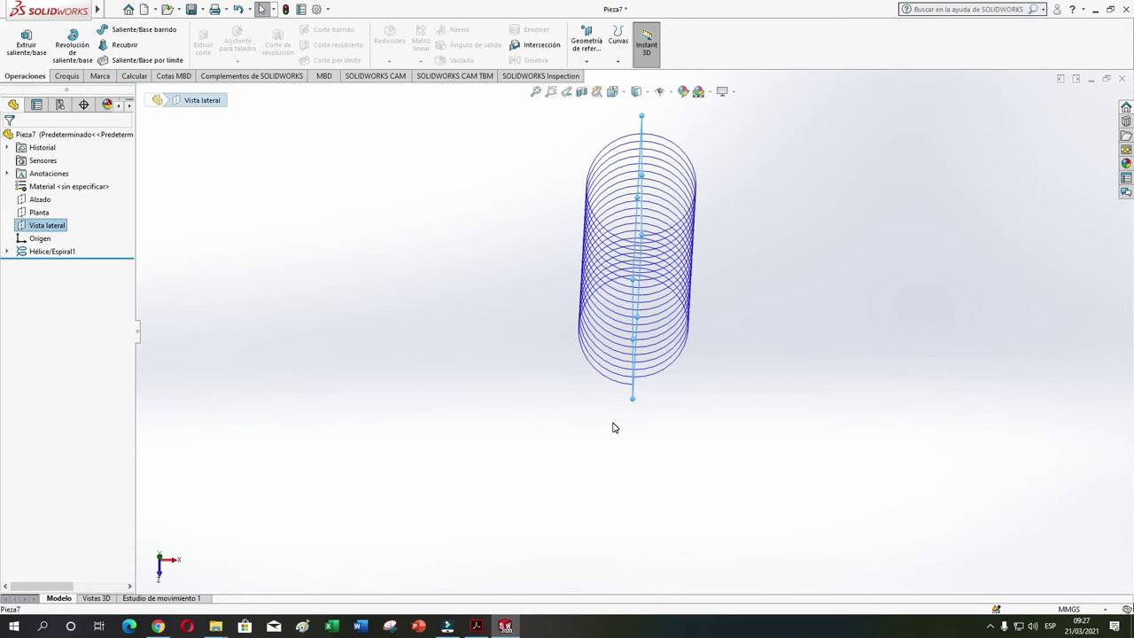
{"action": "key", "text": "ctrl+3"}
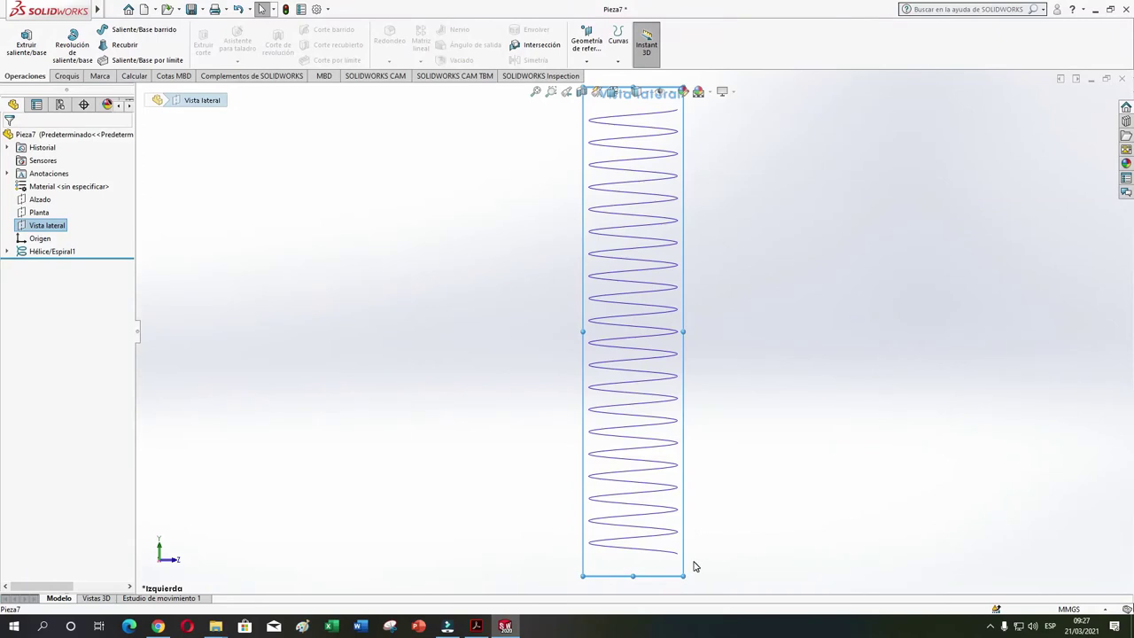
{"action": "scroll", "coordinate": [682, 540], "scroll_direction": "down", "scroll_amount": 1}
{"action": "scroll", "coordinate": [669, 496], "scroll_direction": "down", "scroll_amount": 2}
{"action": "scroll", "coordinate": [656, 443], "scroll_direction": "down", "scroll_amount": 2}
{"action": "scroll", "coordinate": [650, 404], "scroll_direction": "down", "scroll_amount": 2}
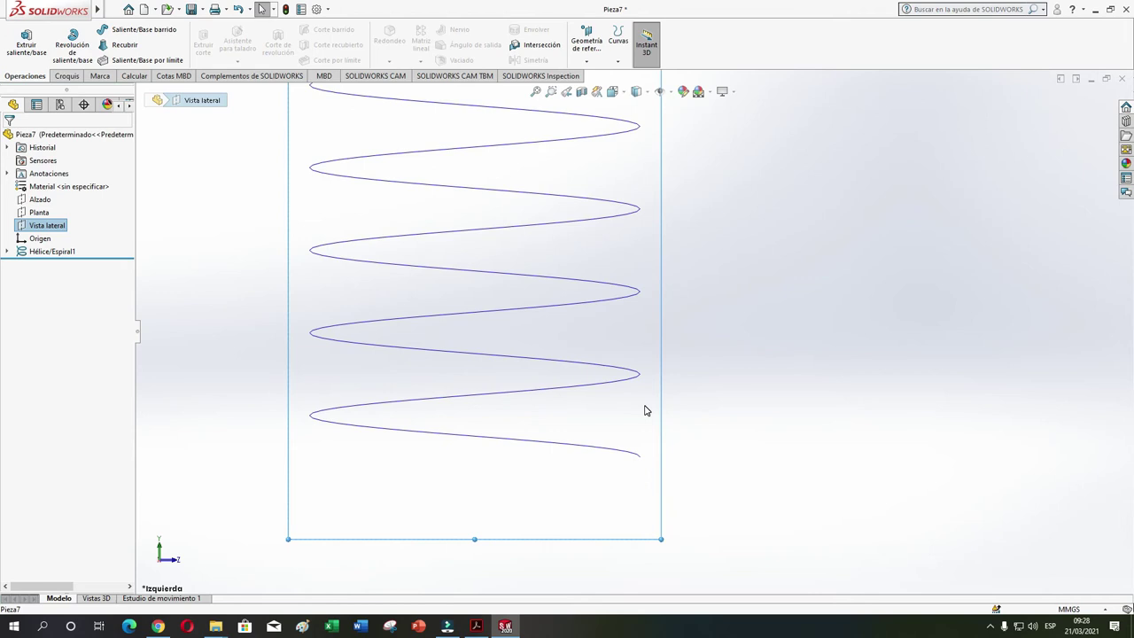
{"action": "scroll", "coordinate": [647, 410], "scroll_direction": "down", "scroll_amount": 1}
{"action": "scroll", "coordinate": [646, 410], "scroll_direction": "up", "scroll_amount": 1}
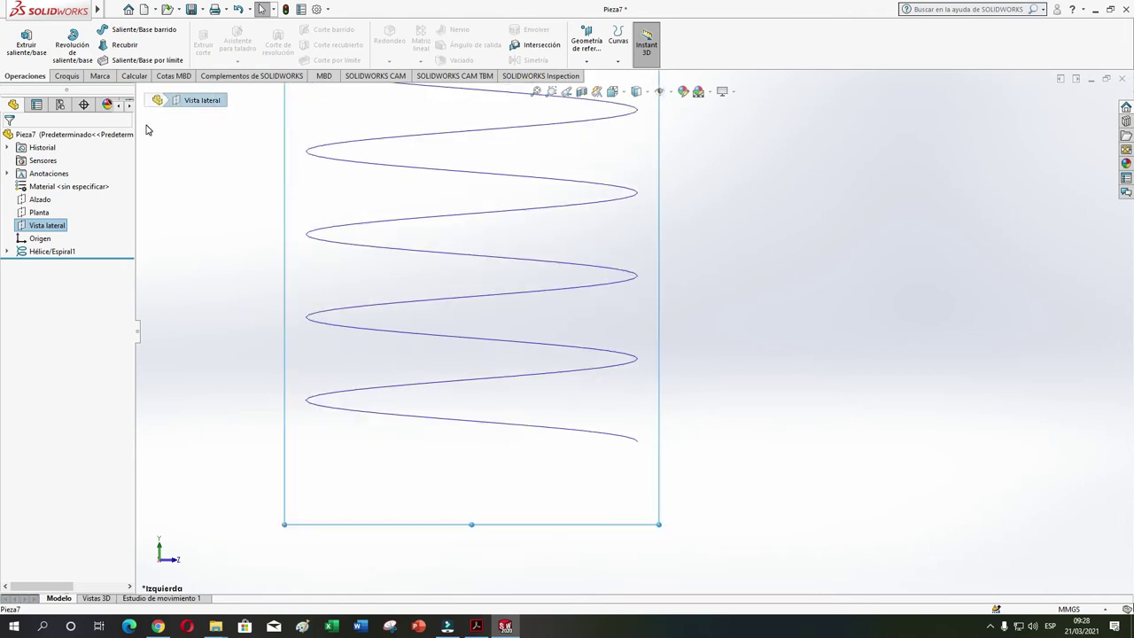
{"action": "left_click", "coordinate": [66, 78]}
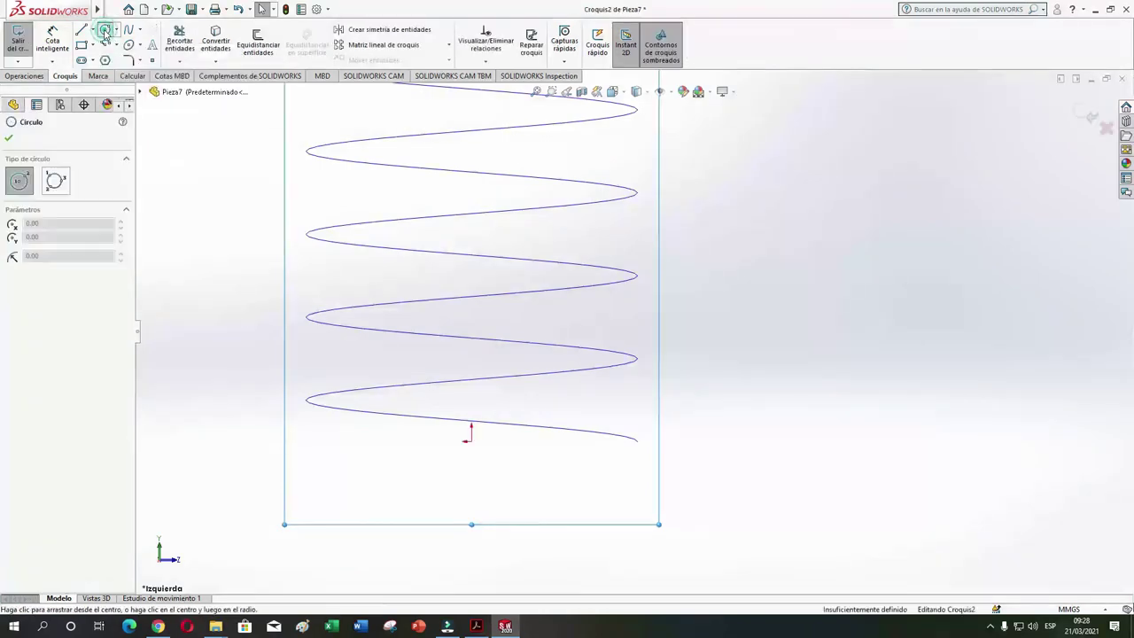
Draw a circle centred on the helix's lower end.
{"action": "left_click", "coordinate": [638, 441]}
{"action": "left_click", "coordinate": [675, 429]}
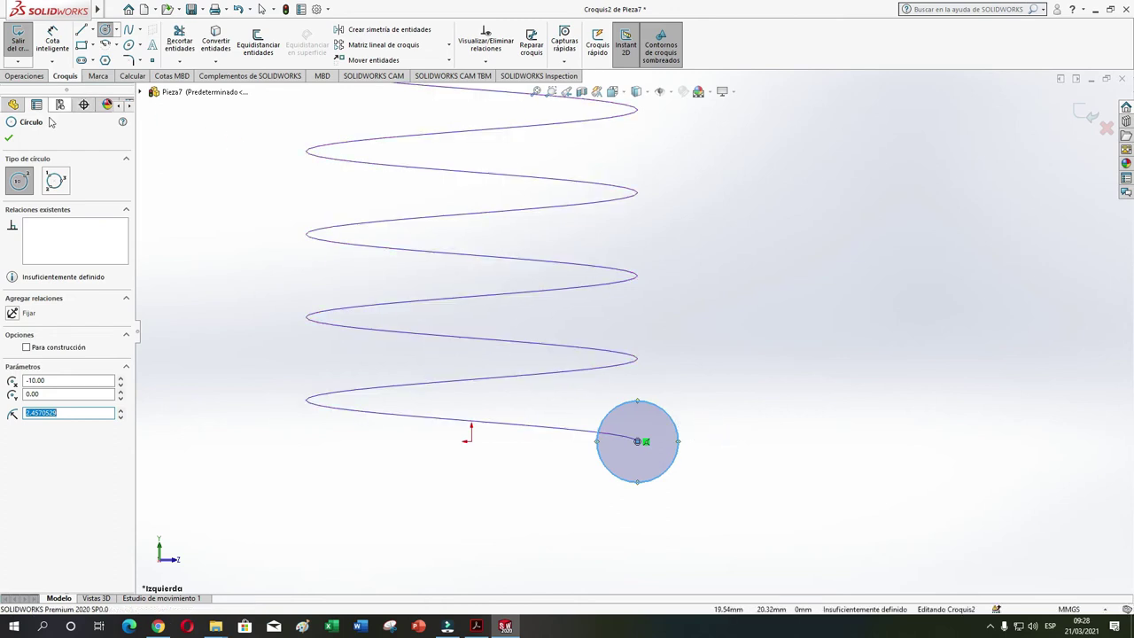
{"action": "left_click", "coordinate": [9, 137]}
Dimension the circle to a 3 mm diameter and exit the sketch.
{"action": "left_click", "coordinate": [55, 37]}
{"action": "left_click", "coordinate": [682, 447]}
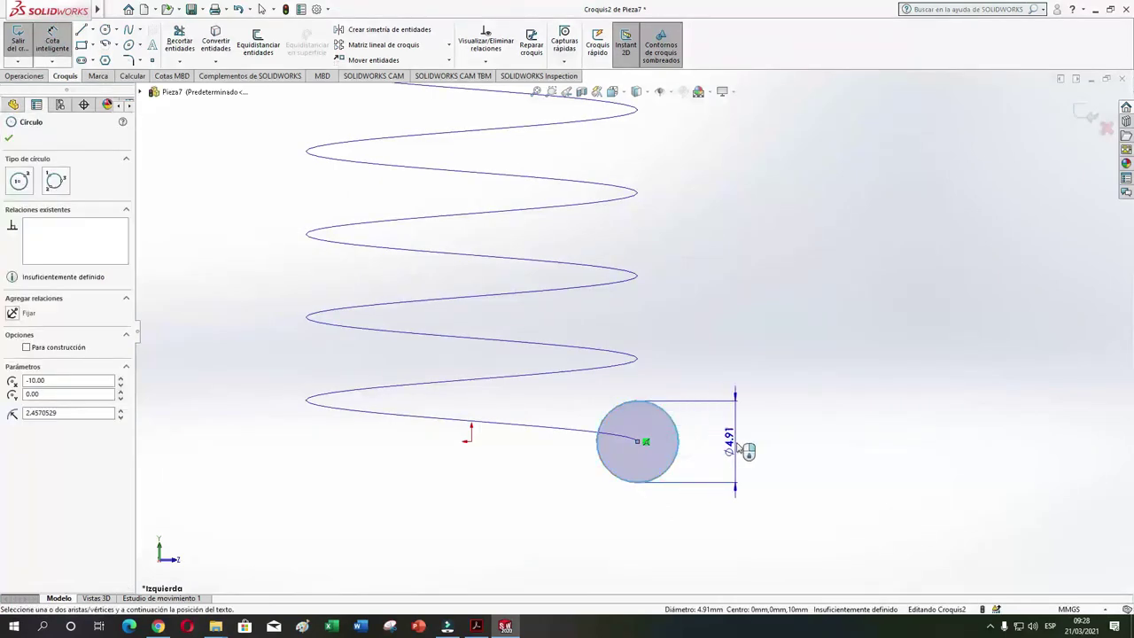
{"action": "left_click", "coordinate": [743, 439]}
{"action": "type", "text": "3"}
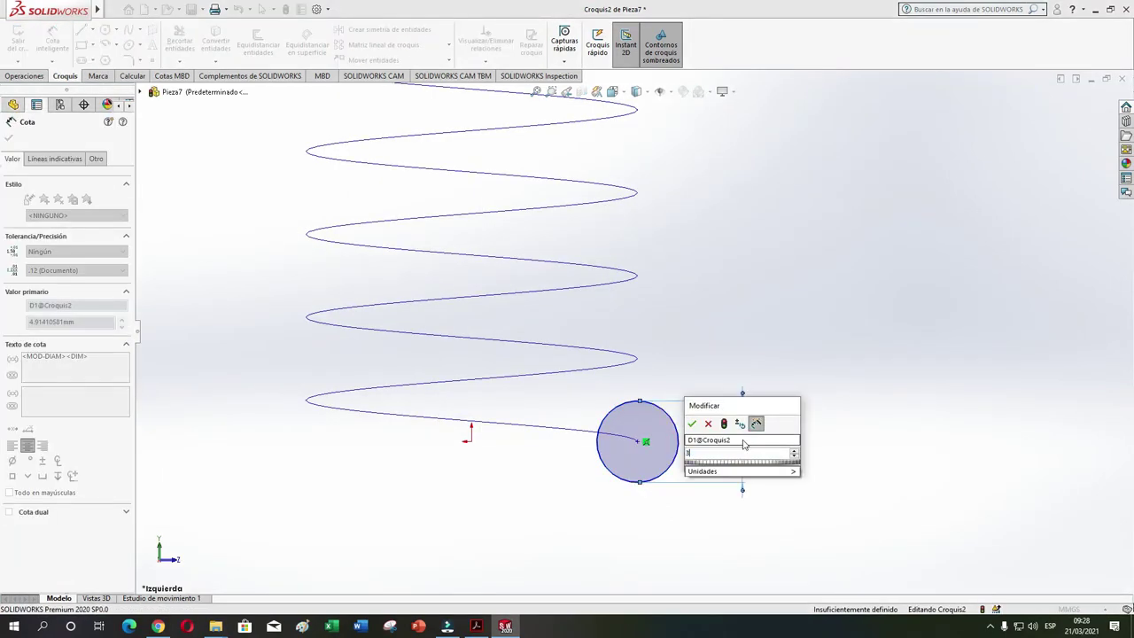
{"action": "key", "text": "Return"}
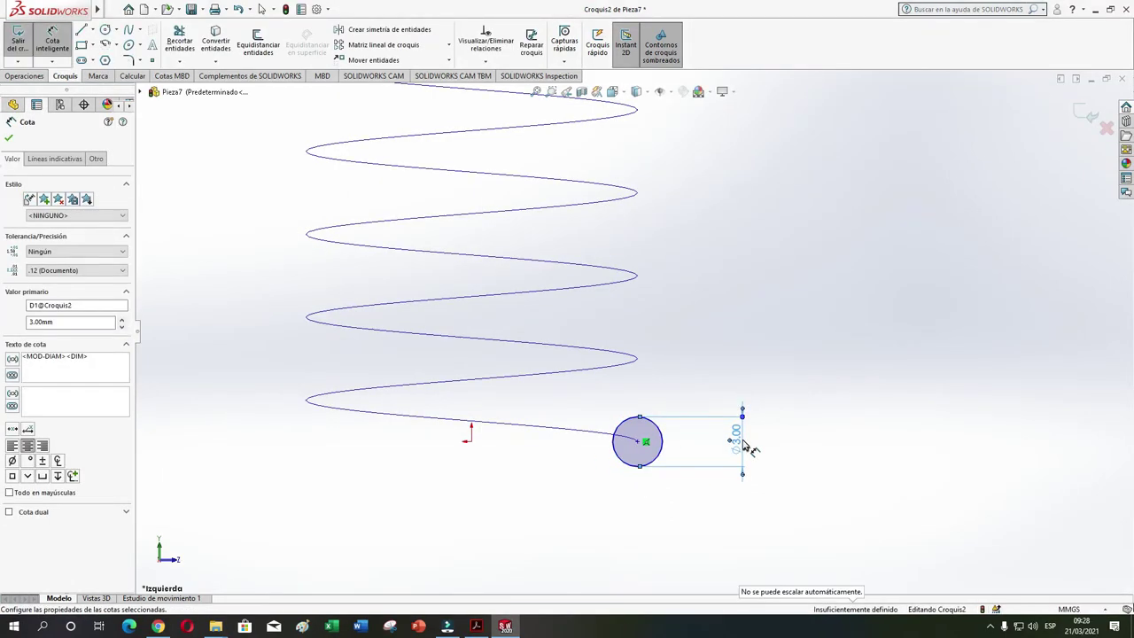
{"action": "left_click", "coordinate": [9, 138]}
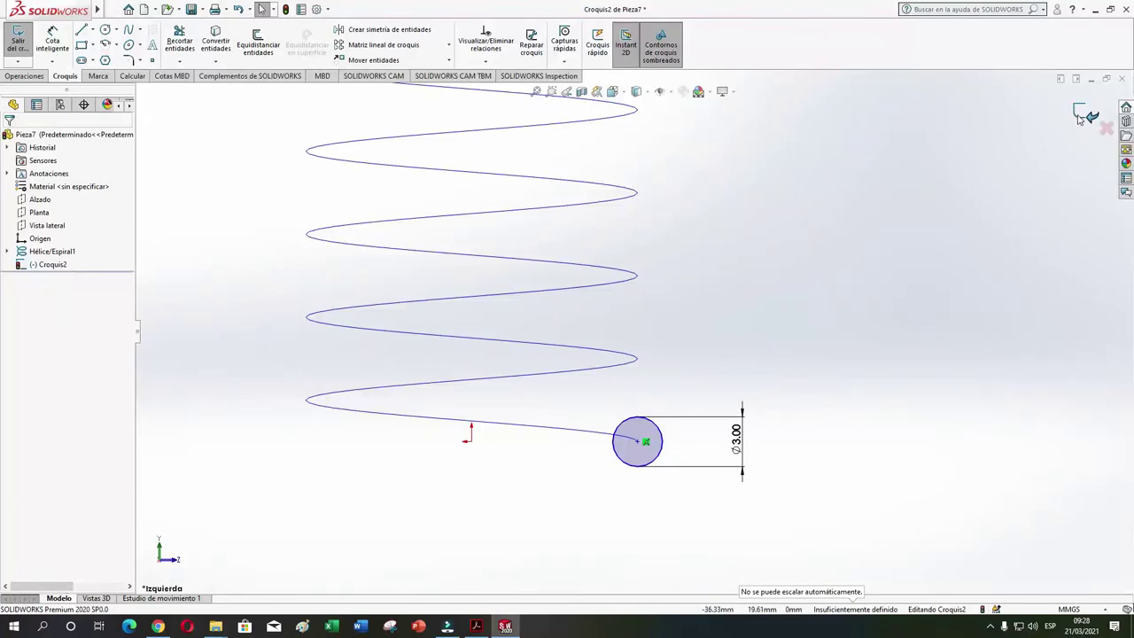
{"action": "left_click", "coordinate": [1082, 119]}
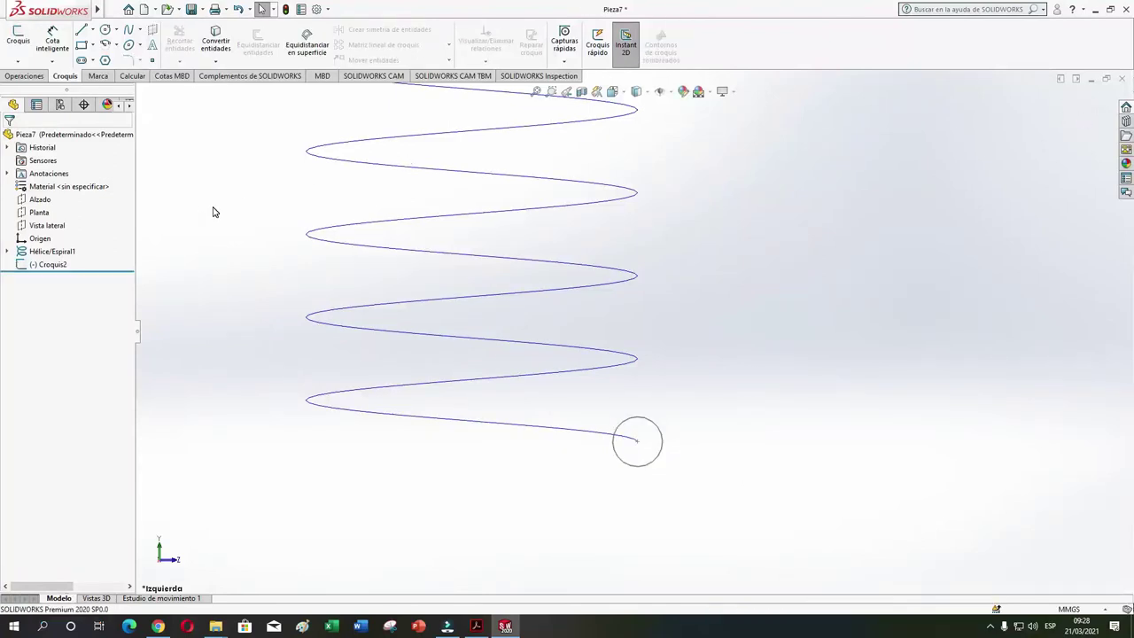
{"action": "key", "text": "z"}
{"action": "key", "text": "z"}
{"action": "key", "text": "z"}
{"action": "key", "text": "z"}
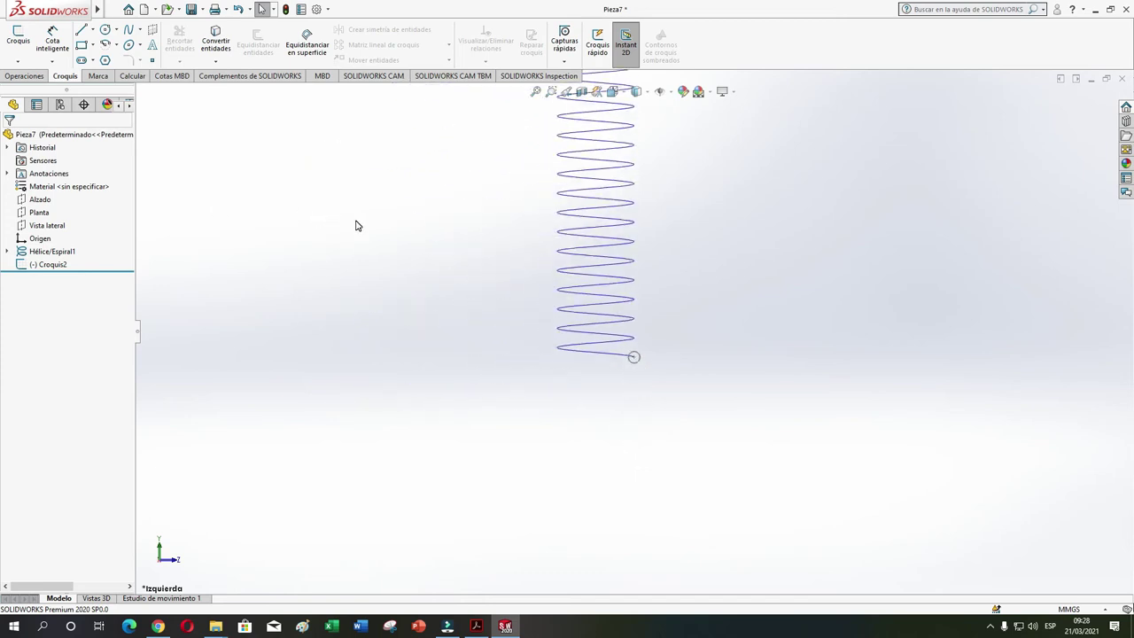
Sweep the Croquis2 circle along Hélice/Espiral1 to create the solid spring Barrer1.
{"action": "left_click", "coordinate": [24, 76]}
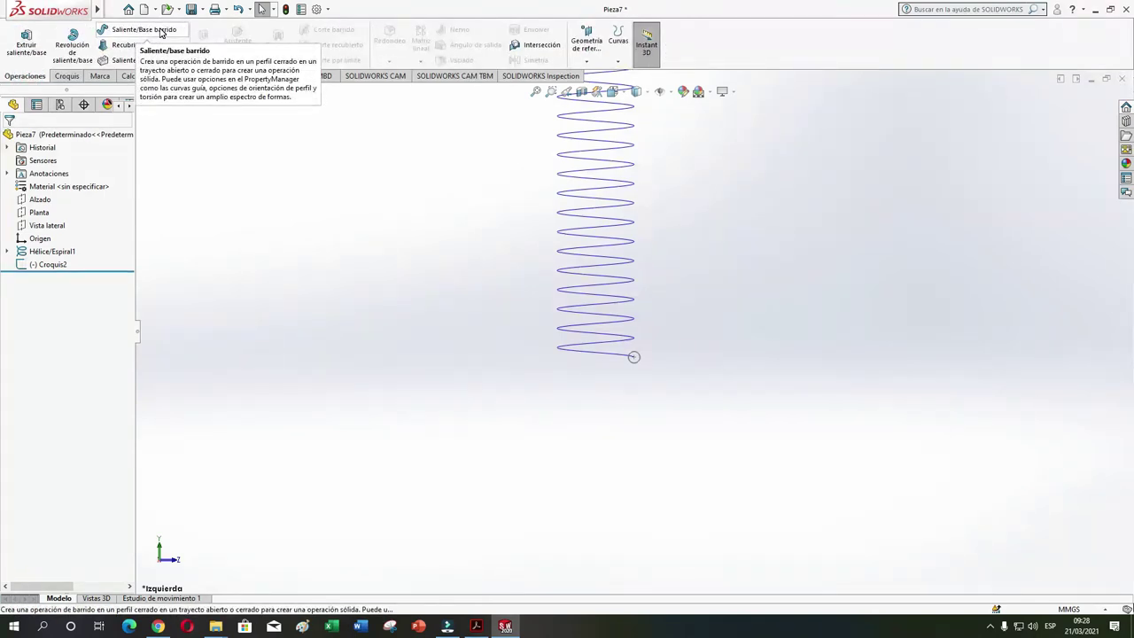
{"action": "left_click", "coordinate": [160, 33]}
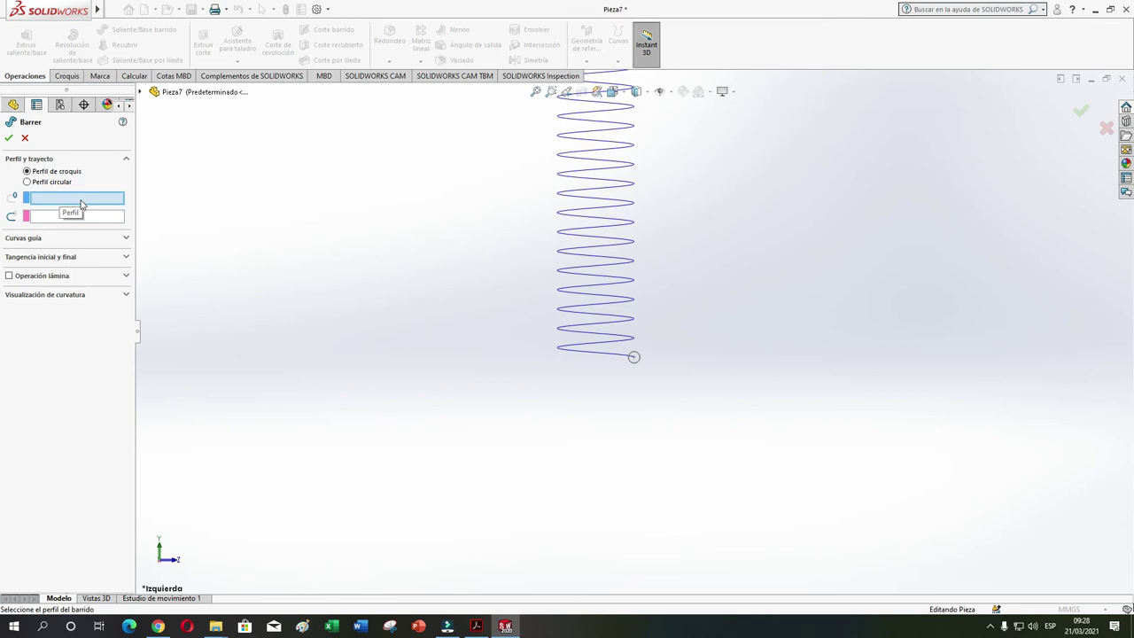
{"action": "left_click", "coordinate": [80, 203]}
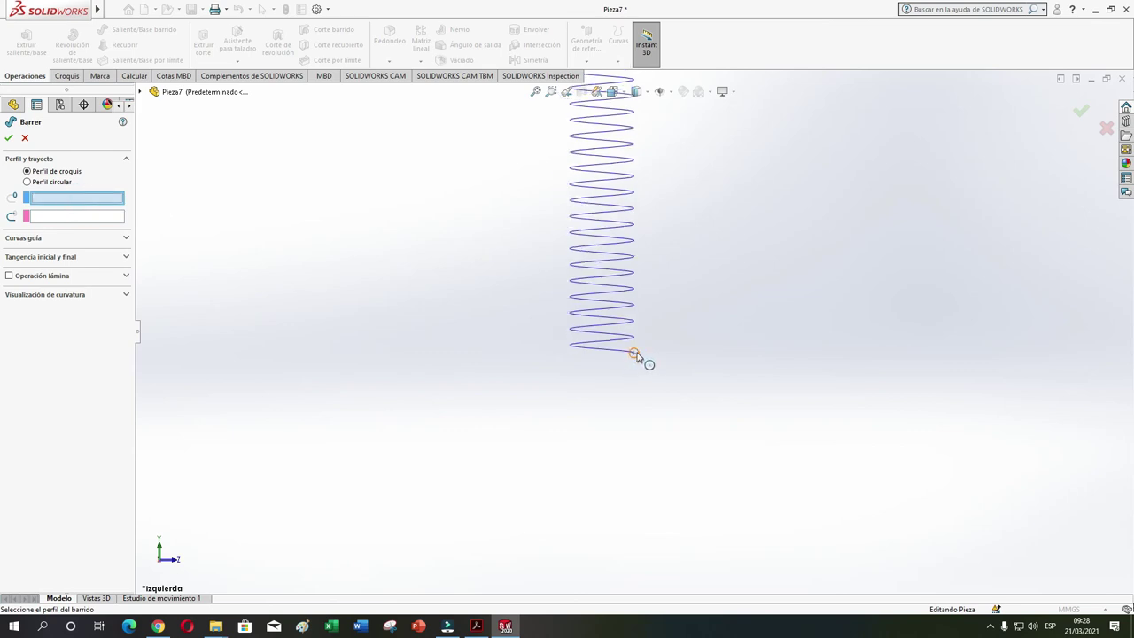
{"action": "scroll", "coordinate": [636, 352], "scroll_direction": "down", "scroll_amount": 3}
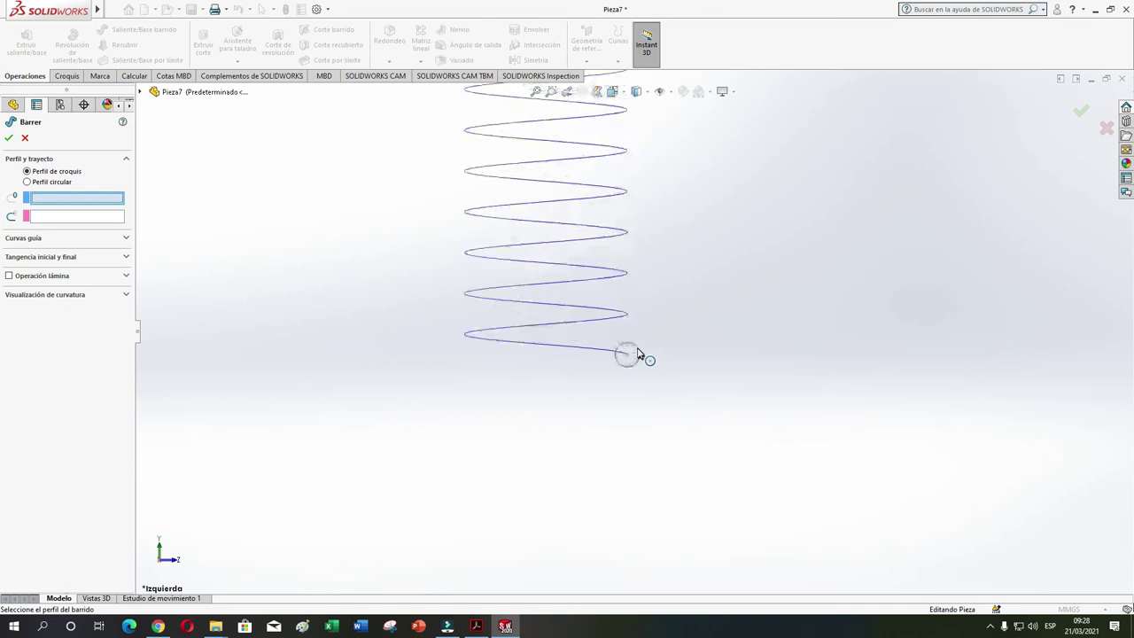
{"action": "left_click", "coordinate": [636, 352]}
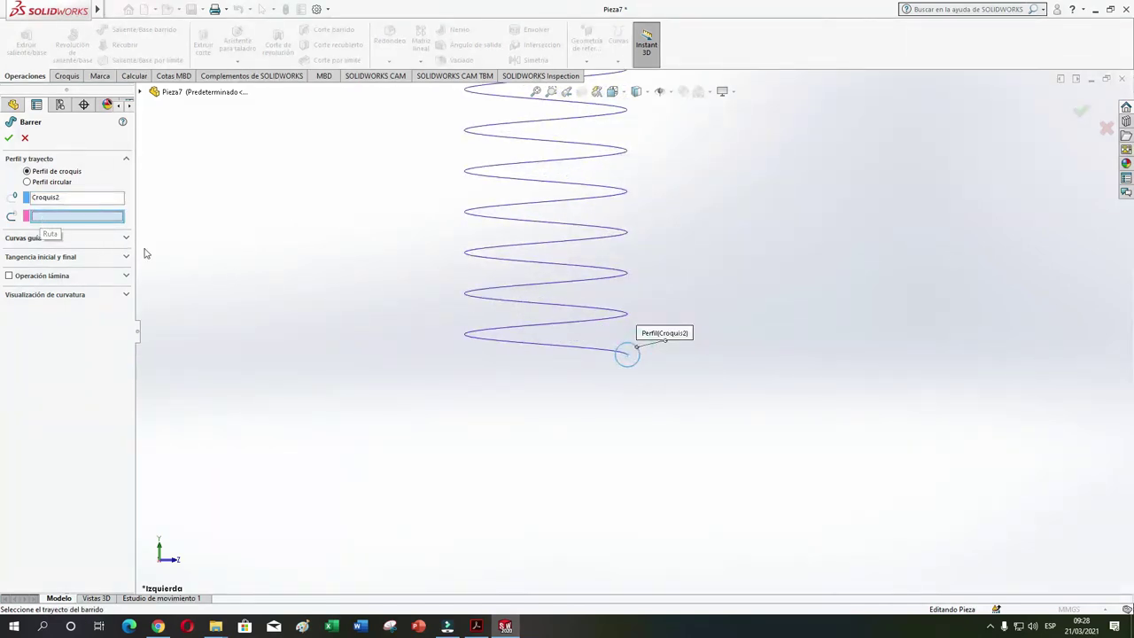
{"action": "left_click", "coordinate": [555, 349]}
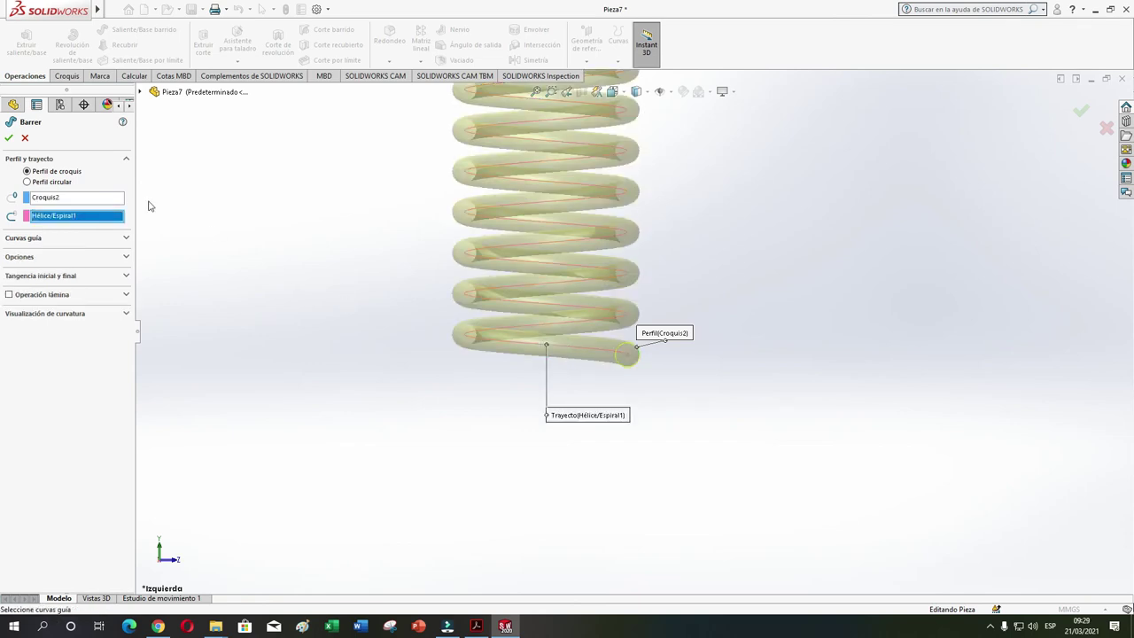
{"action": "left_click", "coordinate": [10, 140]}
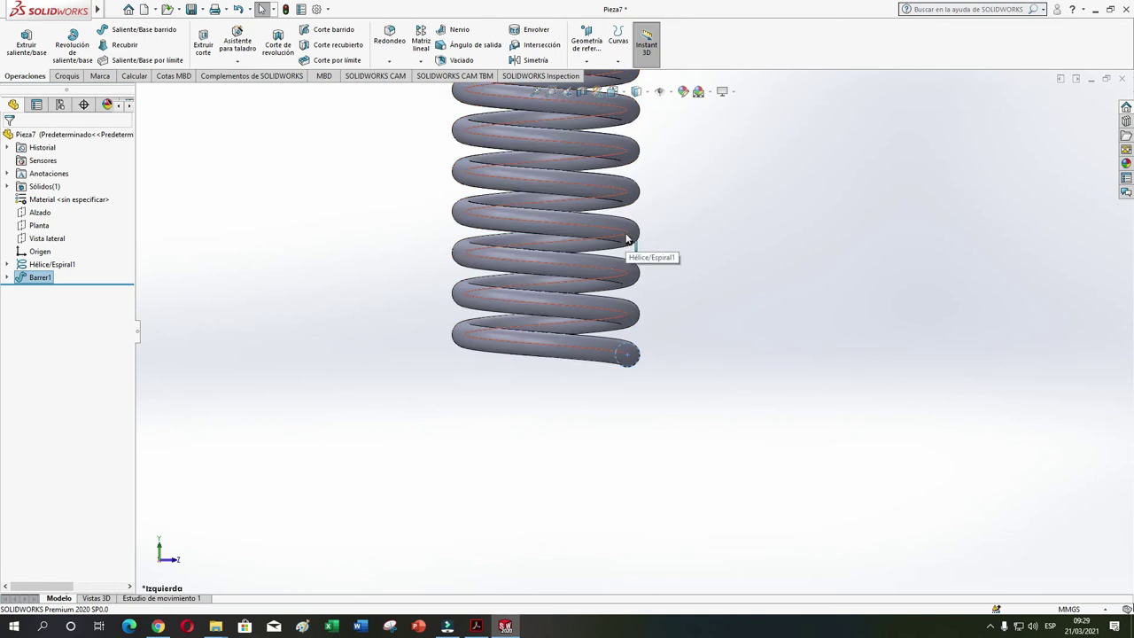
Hide Hélice/Espiral1 and show the spring in isometric view (Ctrl+7).
{"action": "left_click", "coordinate": [627, 239]}
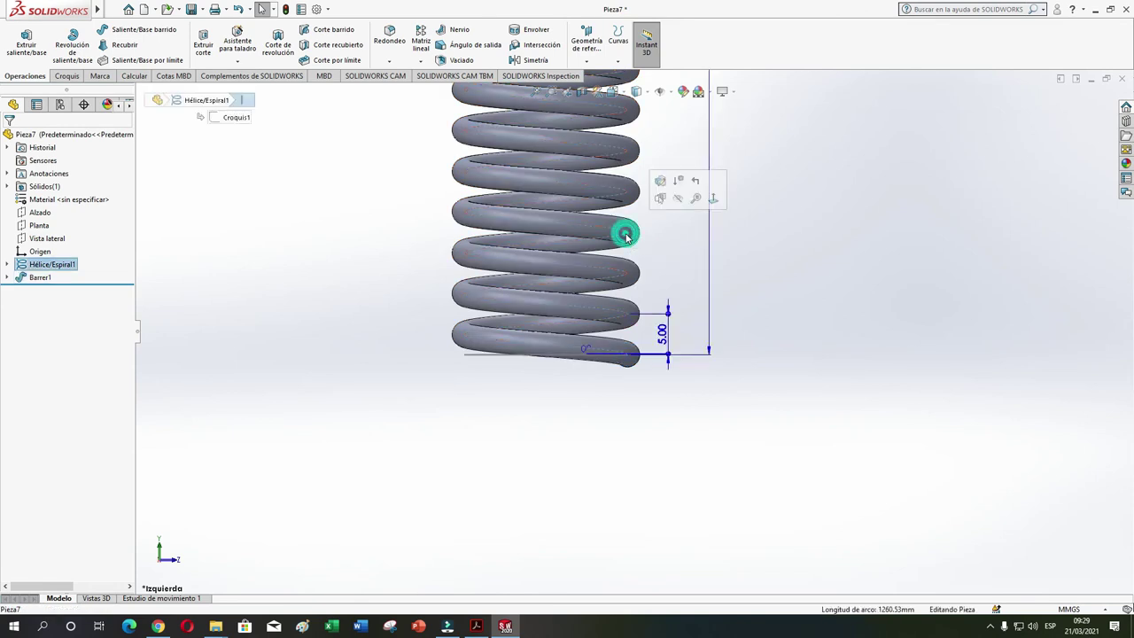
{"action": "left_click", "coordinate": [678, 200]}
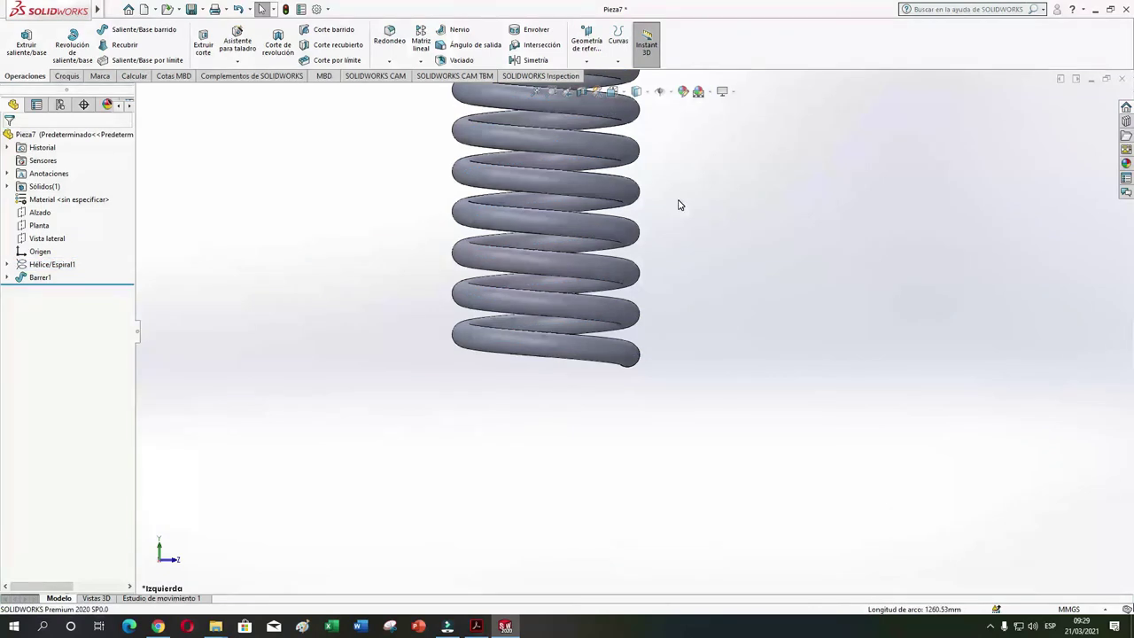
{"action": "key", "text": "ctrl+7"}
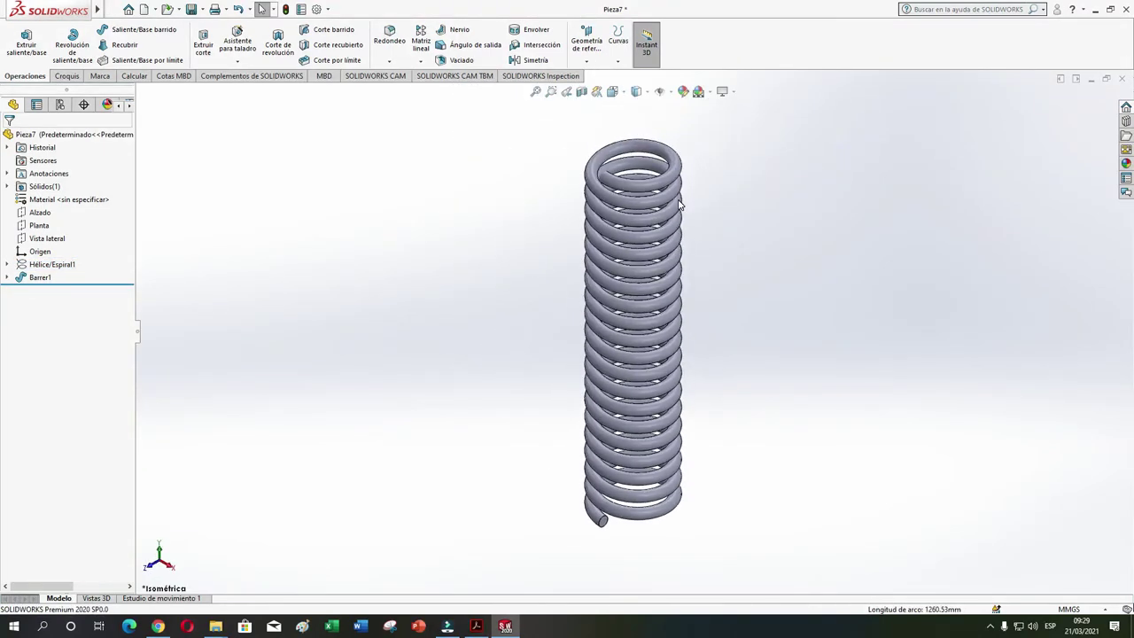